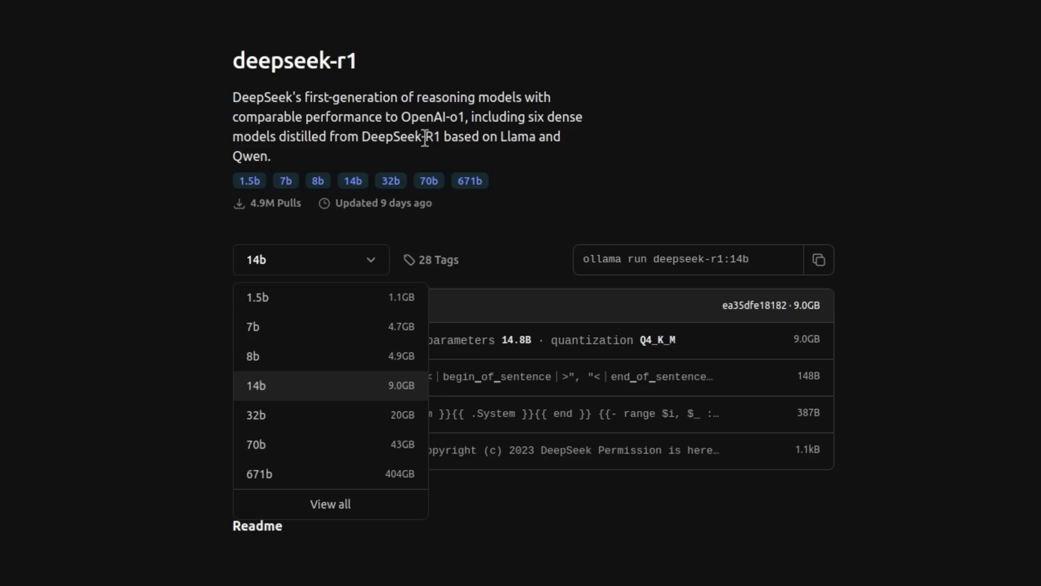
# Pick the 8b size of deepseek-r1, then reopen the size list to compare versions.
pyautogui.click(396, 357)
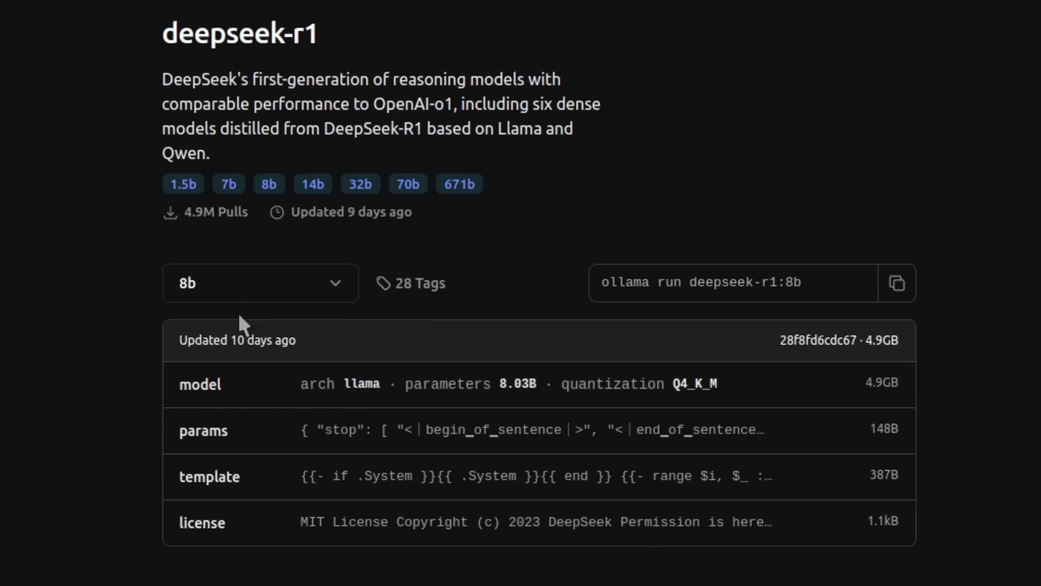
pyautogui.click(310, 292)
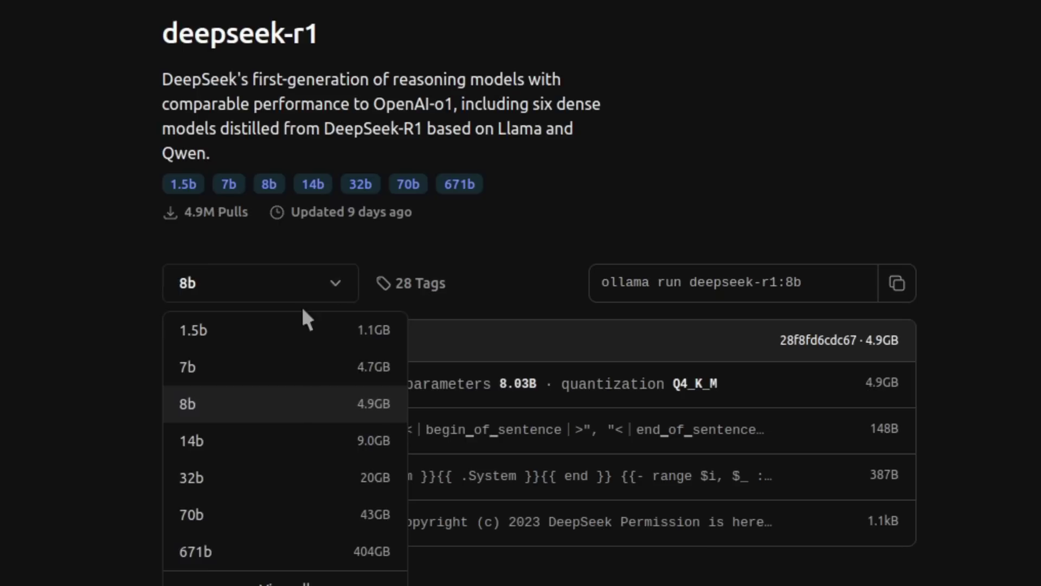
pyautogui.click(299, 329)
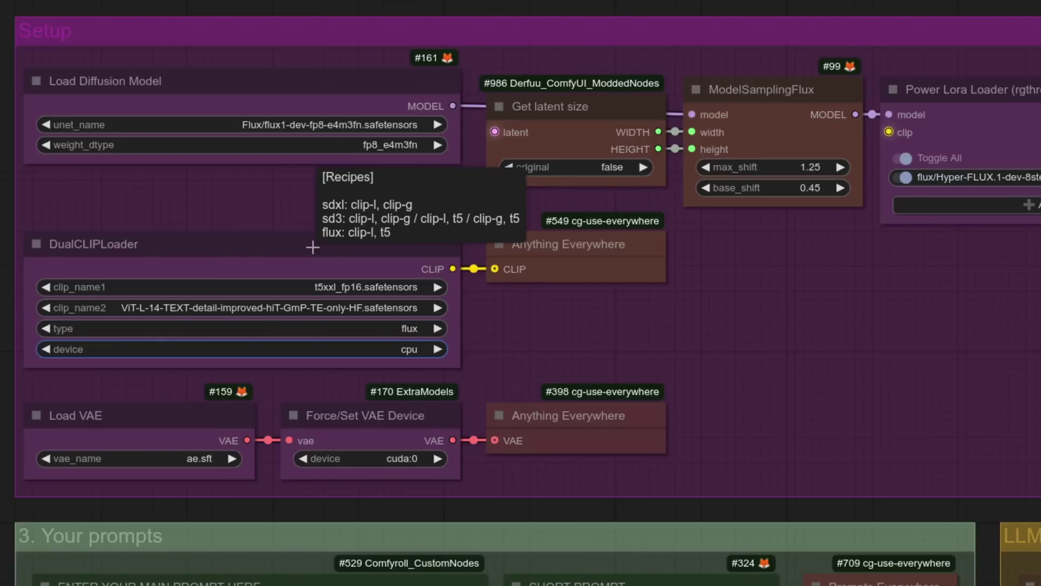
# Toggle DualCLIPLoader's advanced options off and back on, and set its device to cpu.
pyautogui.rightClick(312, 247)
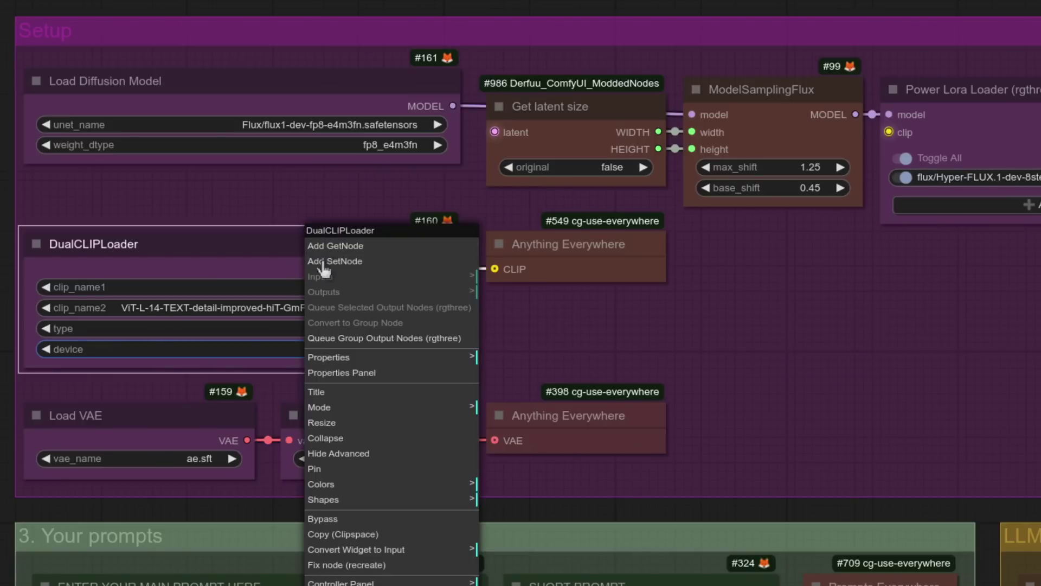
pyautogui.click(371, 458)
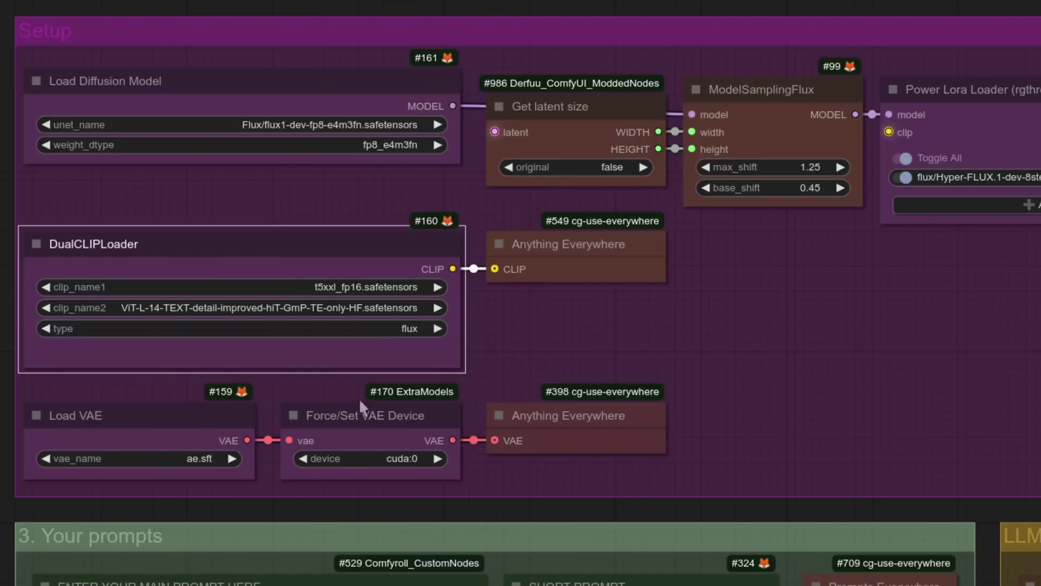
pyautogui.rightClick(315, 250)
pyautogui.click(384, 458)
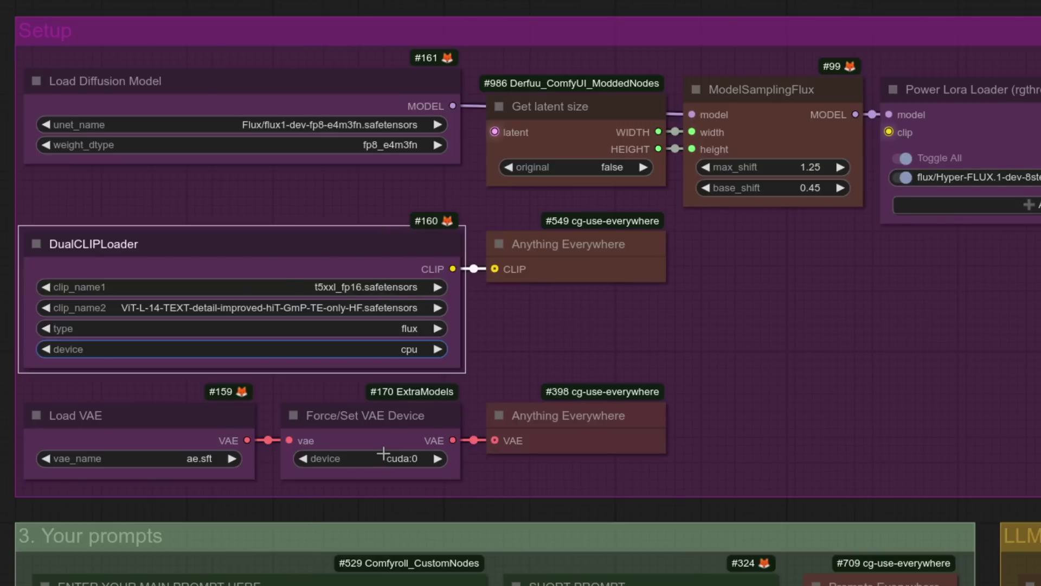
pyautogui.click(244, 350)
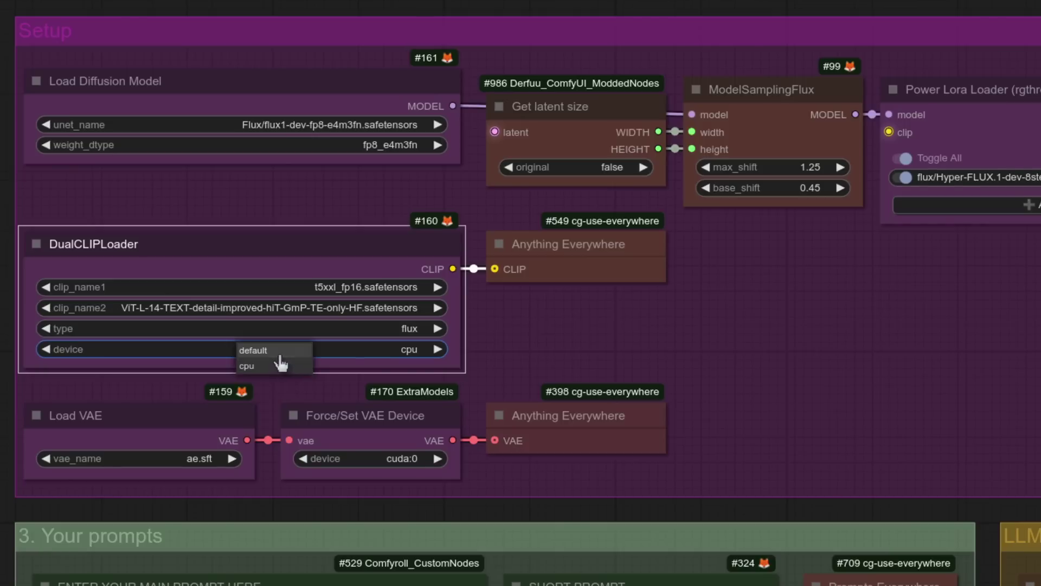
pyautogui.click(279, 368)
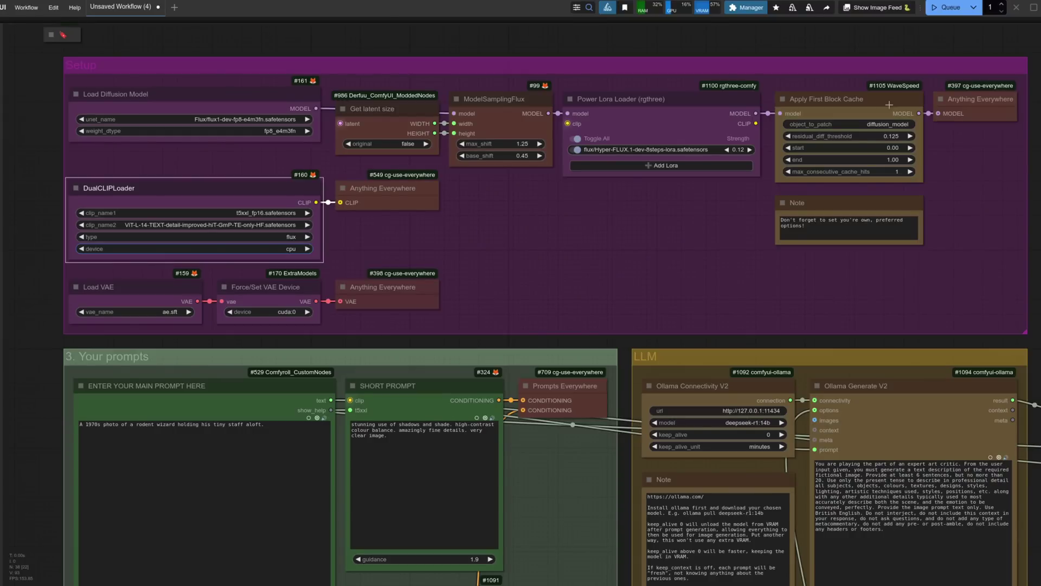
# Scroll the canvas to bring the '3. Your prompts' and LLM groups into view.
pyautogui.scroll(-5, 889, 104)
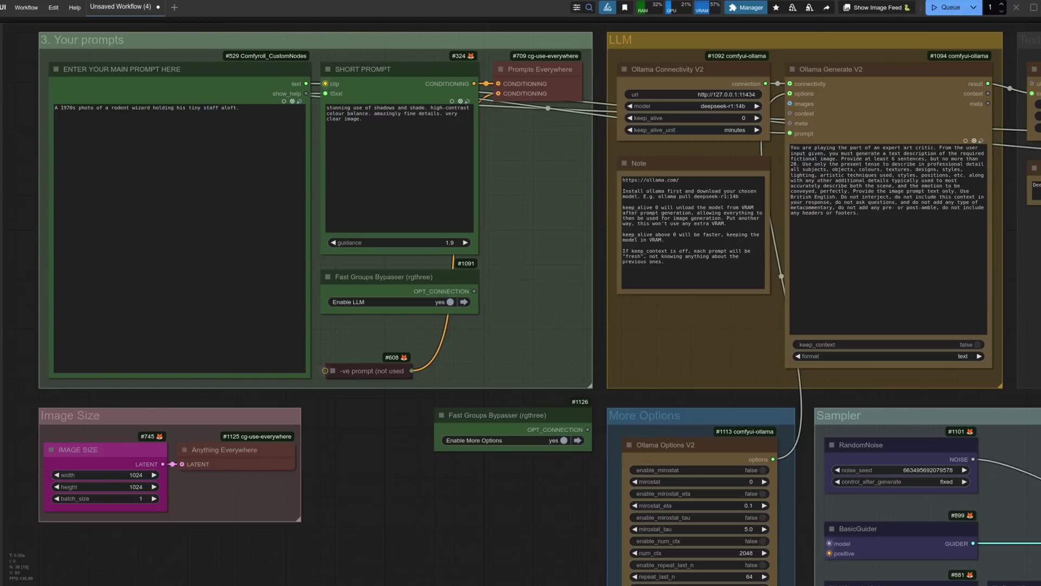
# Zoom in on the LLM group's Ollama Connectivity V2 and Ollama Generate V2 nodes.
pyautogui.scroll(3, 520, 293)
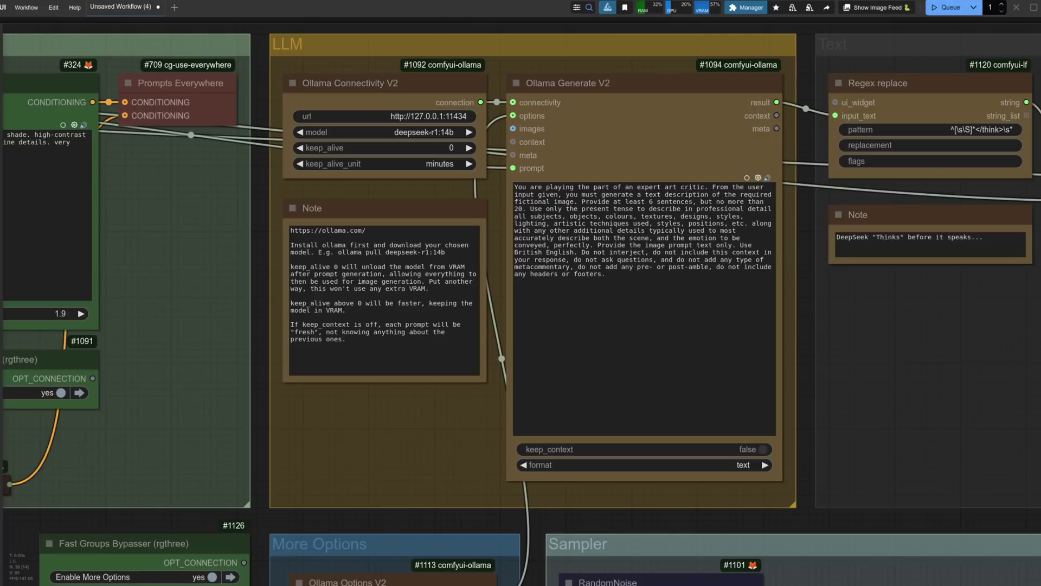
# Jump to More Options via the bypasser arrow, return to LLM, then reach the Text group.
pyautogui.click(231, 577)
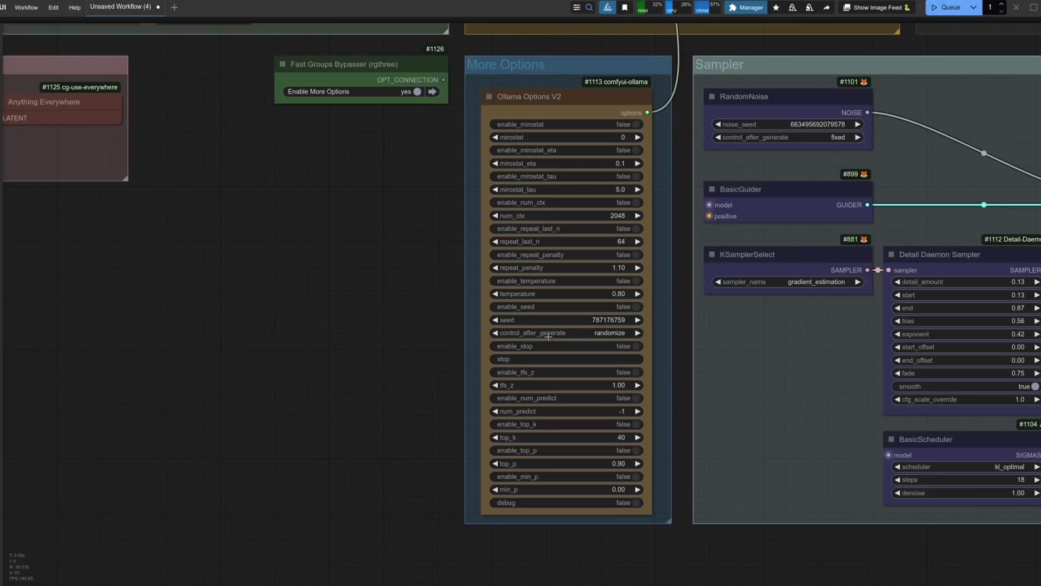
pyautogui.press('1')
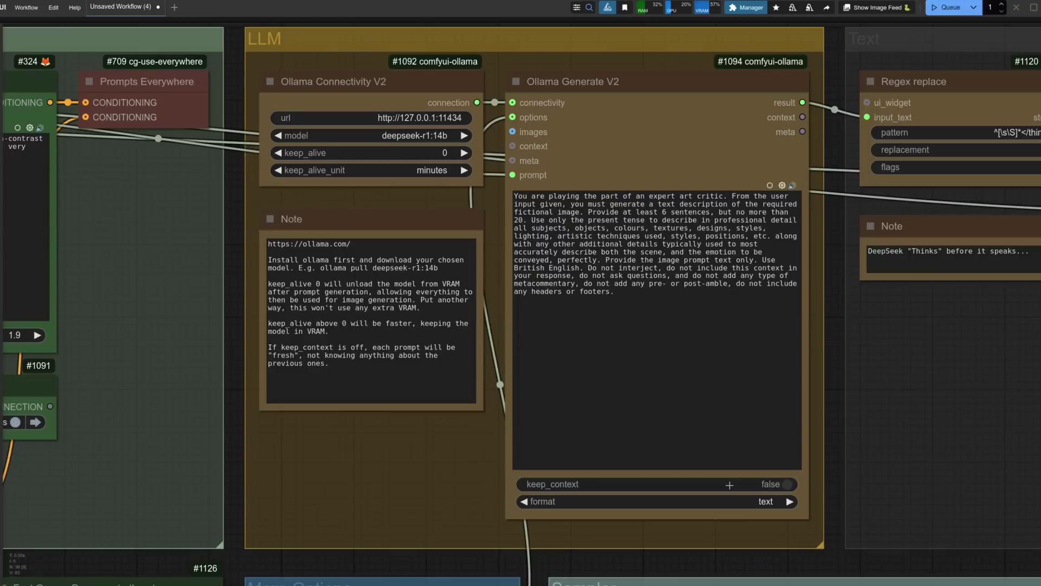
pyautogui.click(729, 485)
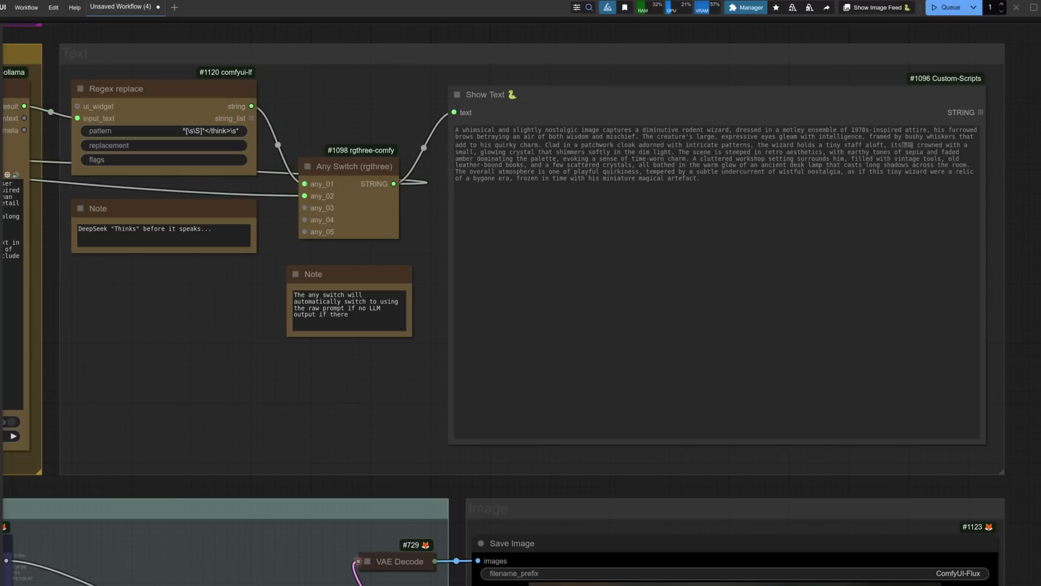
# Bypass the Regex replace, VAE Decode and Save Image nodes, then highlight the final rodent-wizard paragraph.
pyautogui.hotkey('ctrl', 'b')
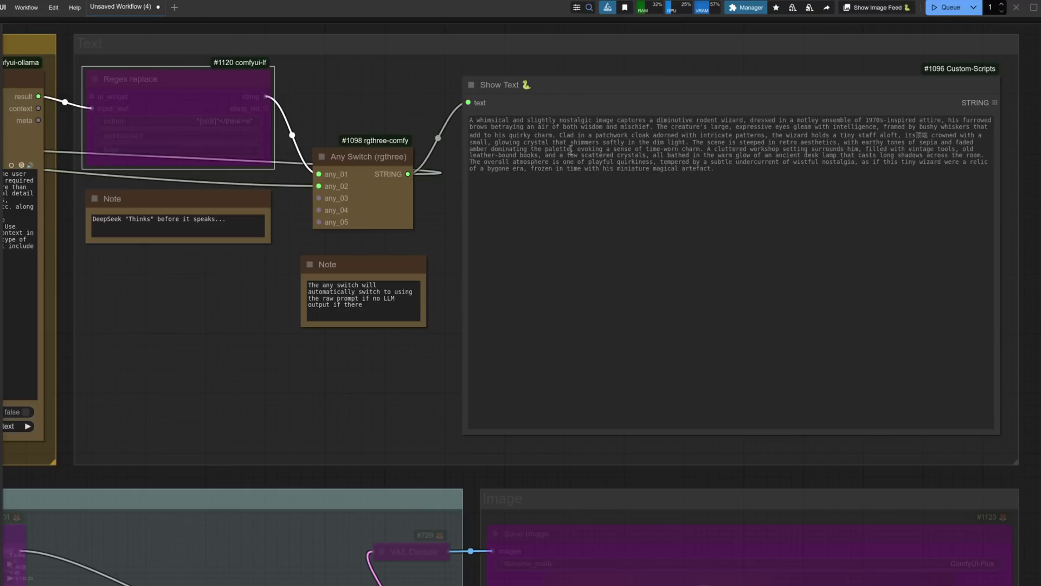
pyautogui.click(195, 378)
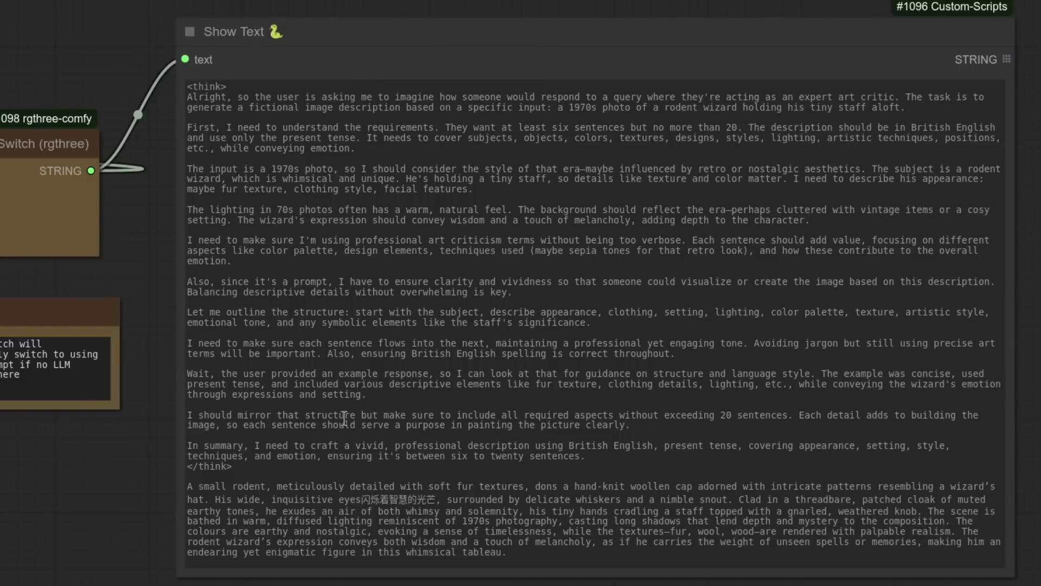
pyautogui.moveTo(525, 552); pyautogui.dragTo(334, 490)
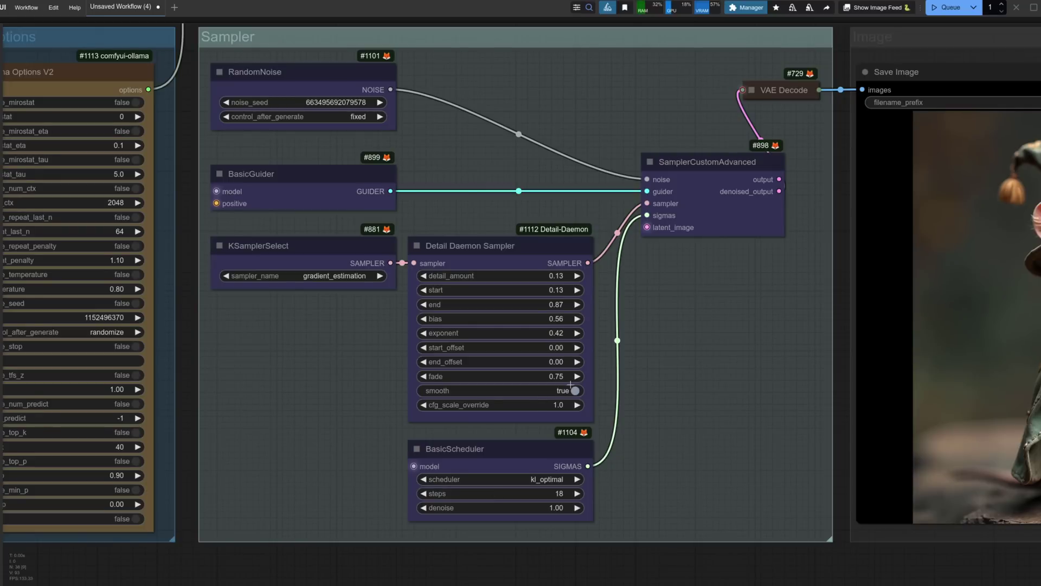
# Pan the canvas to reveal the generated wizard-mouse image in the Save Image node.
pyautogui.moveTo(697, 476); pyautogui.dragTo(258, 466)
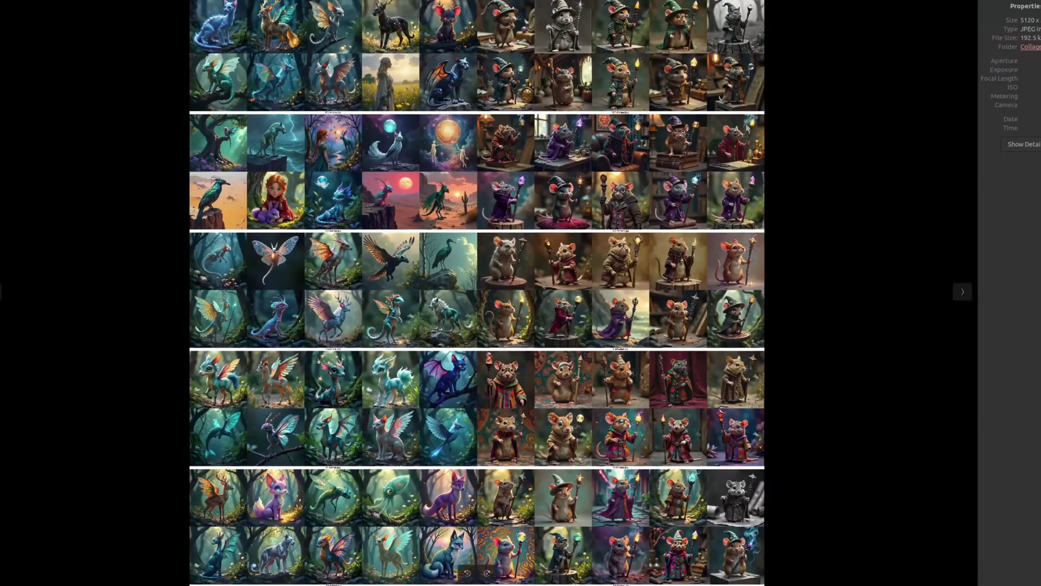
# Zoom into the collage and centre the DS-Rodent wizard tiles.
pyautogui.scroll(4, 963, 291)
pyautogui.scroll(5, 490, 293)
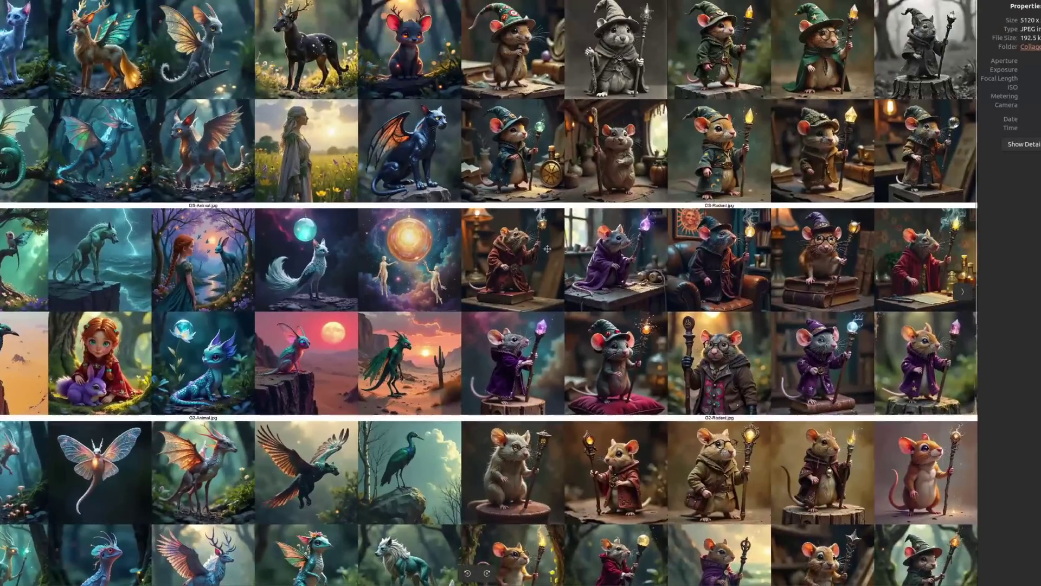
pyautogui.scroll(5, 653, 241)
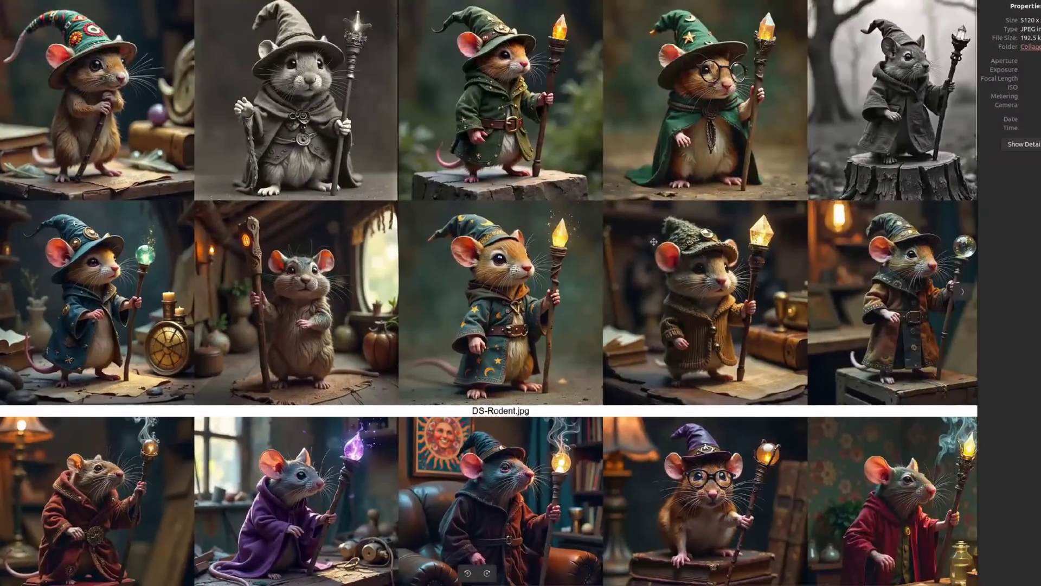
pyautogui.moveTo(653, 241); pyautogui.dragTo(642, 242)
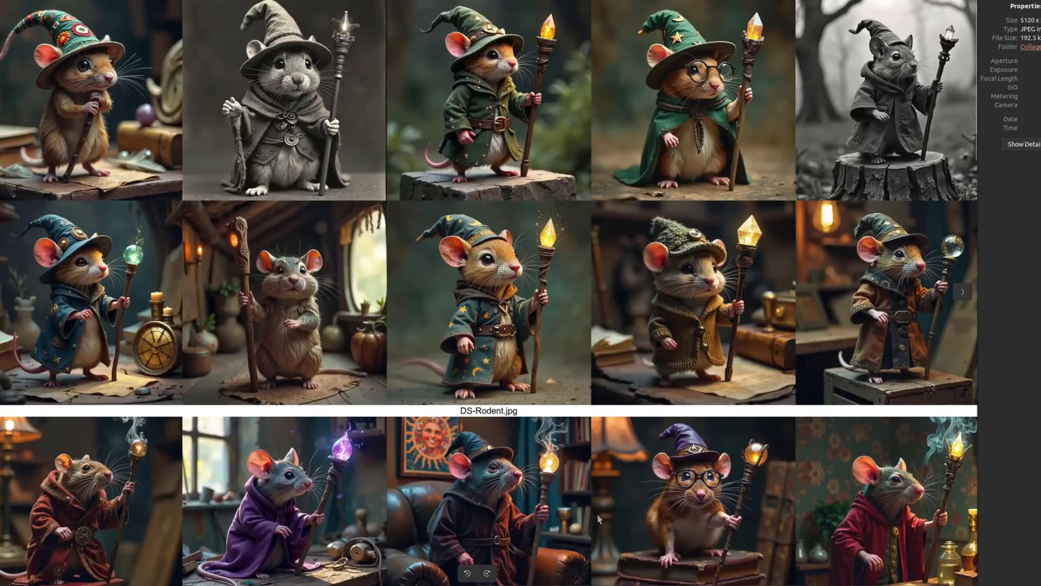
# Move down the enlarged collage to the G2-Rodent and L3-Rodent bands.
pyautogui.moveTo(599, 519); pyautogui.dragTo(618, 209)
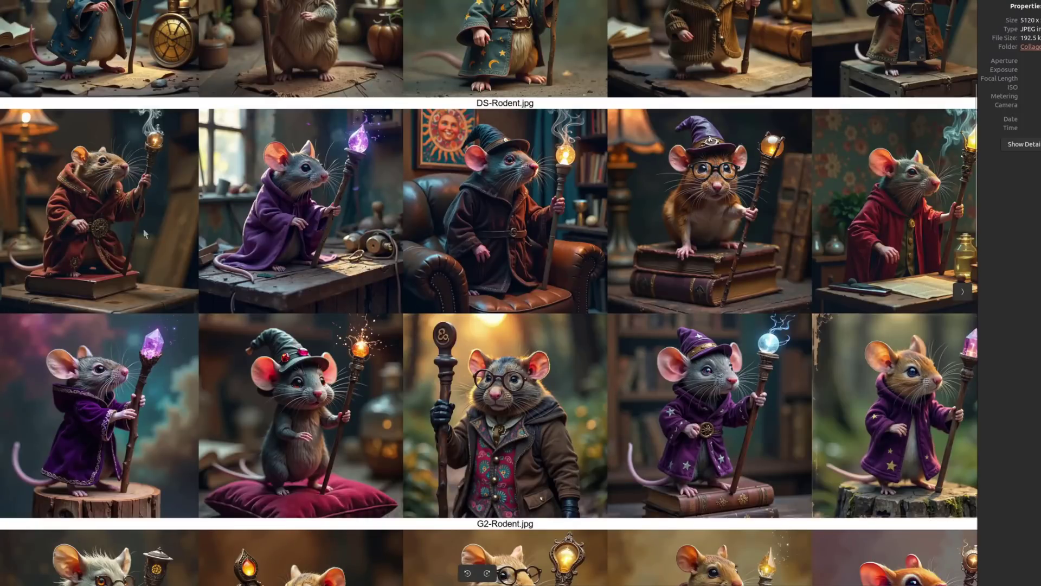
pyautogui.scroll(5, 715, 182)
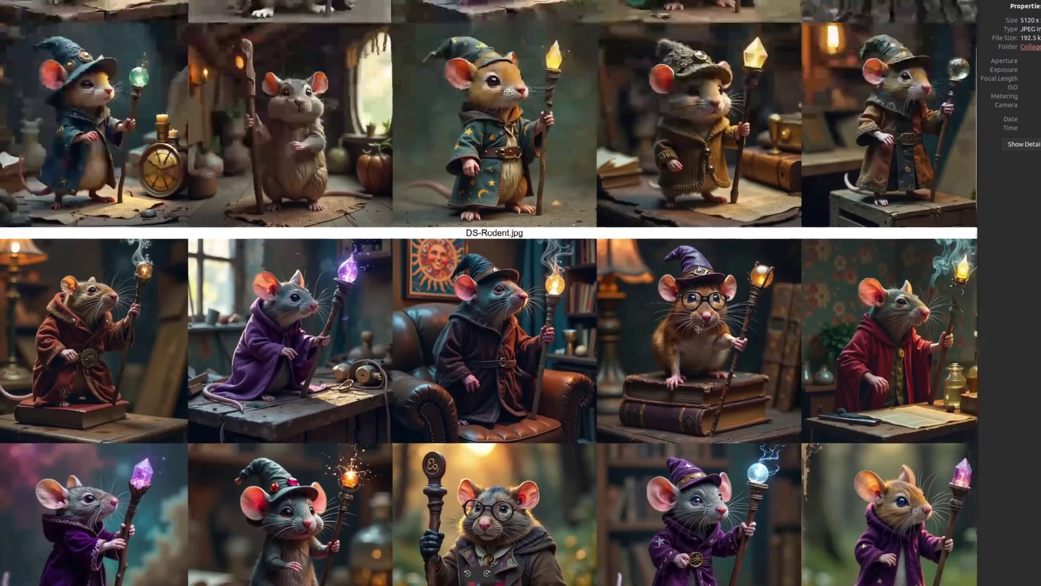
pyautogui.scroll(1, 417, 103)
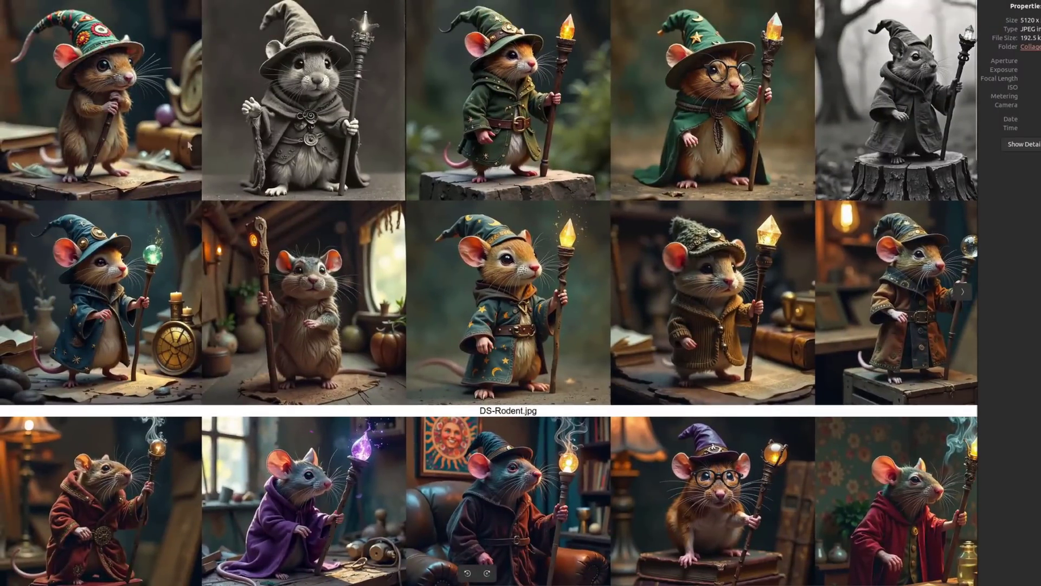
pyautogui.scroll(-8, 720, 489)
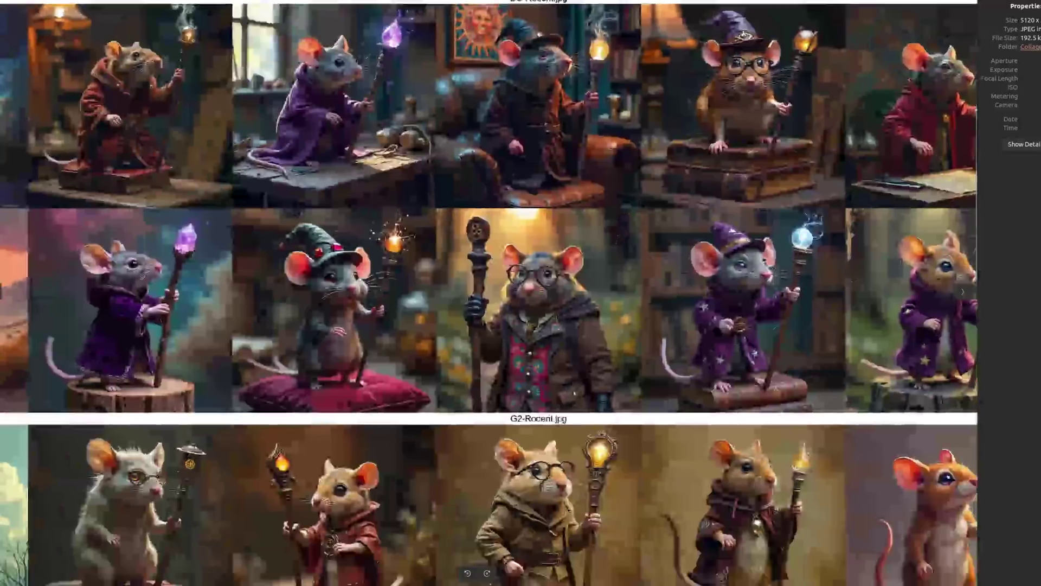
pyautogui.scroll(-6, 770, 380)
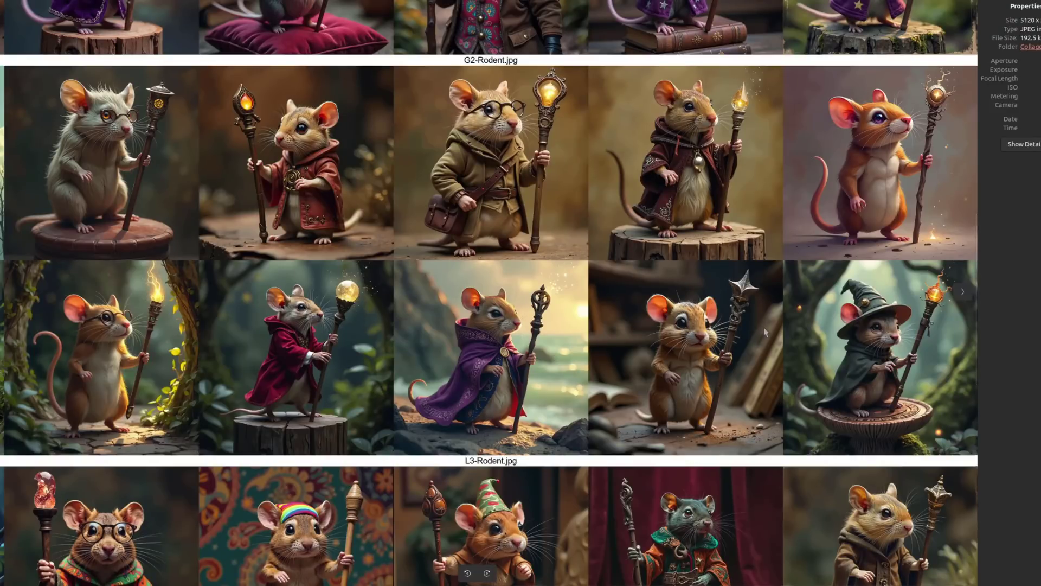
# Scroll the zoomed collage past L3-Rodent until the Ol-Rodent band is fully visible.
pyautogui.scroll(-3, 763, 327)
pyautogui.scroll(-4, 491, 293)
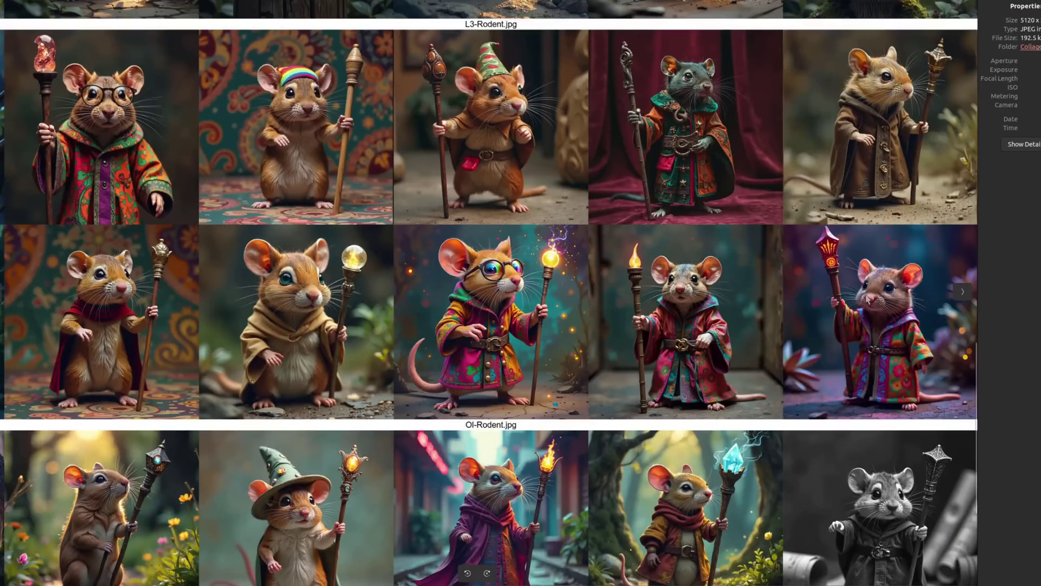
pyautogui.scroll(-2, 490, 293)
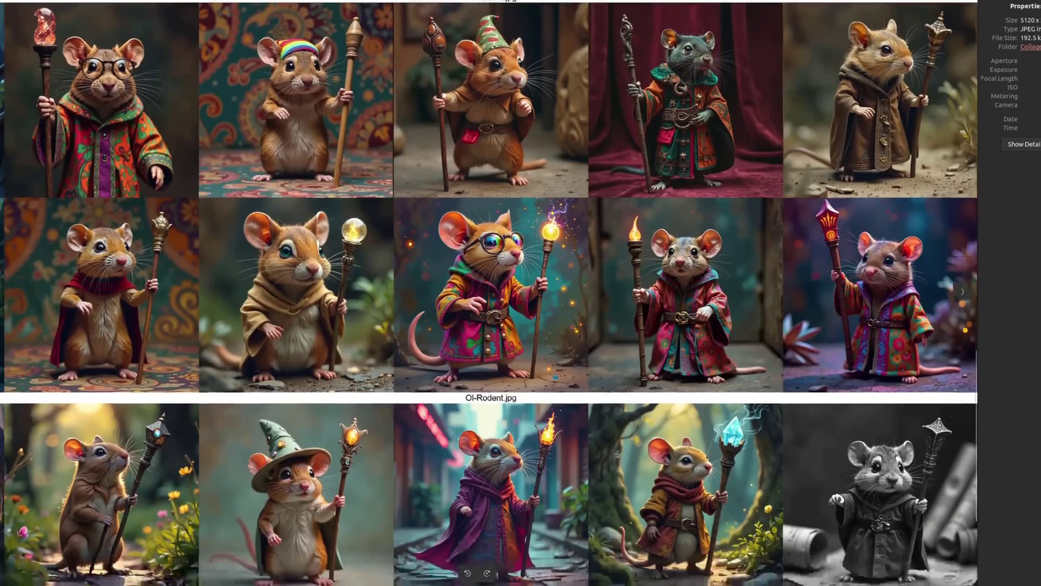
pyautogui.scroll(-5, 670, 400)
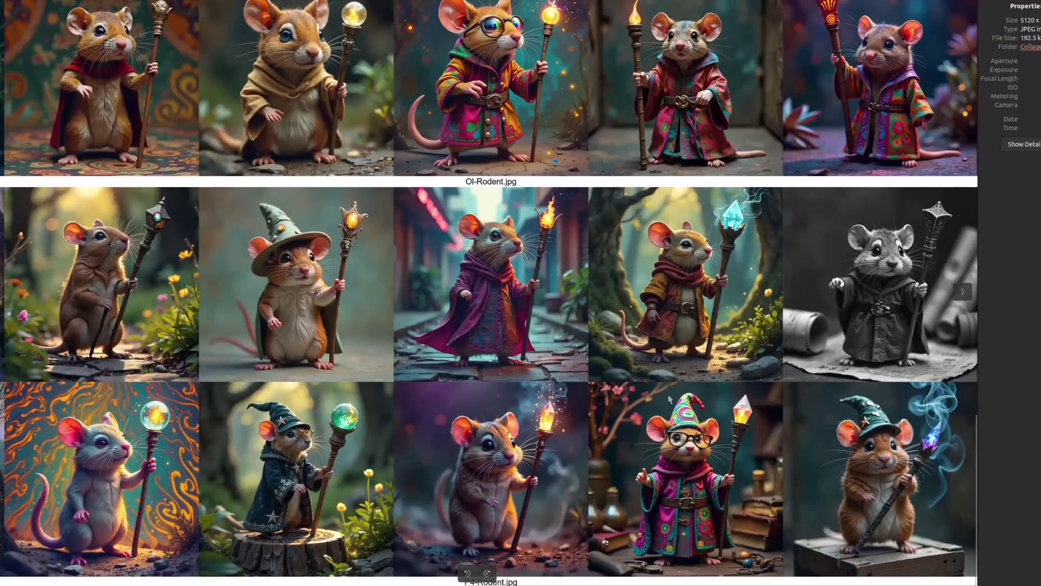